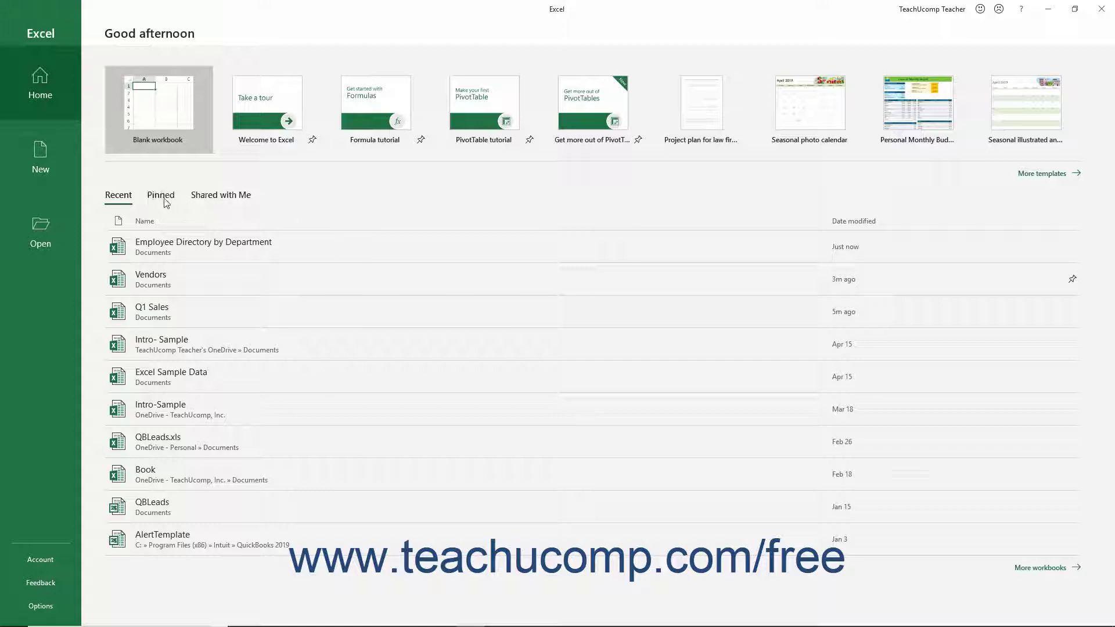
- Compare the pinned workbooks list with the recent workbooks list on the start screen
click(160, 195)
click(124, 195)
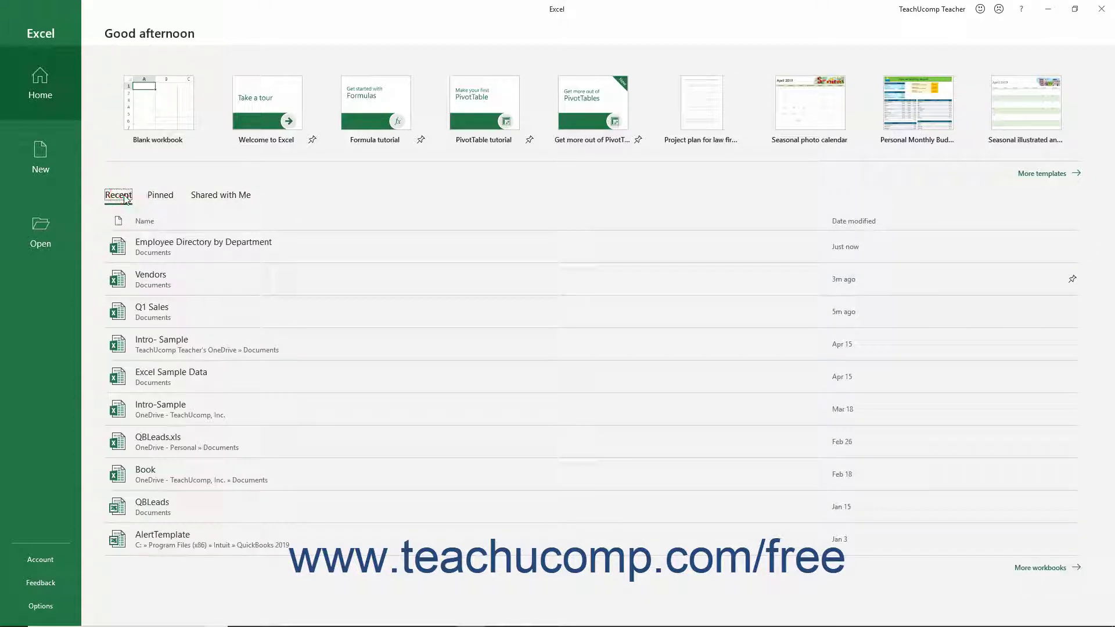
click(164, 198)
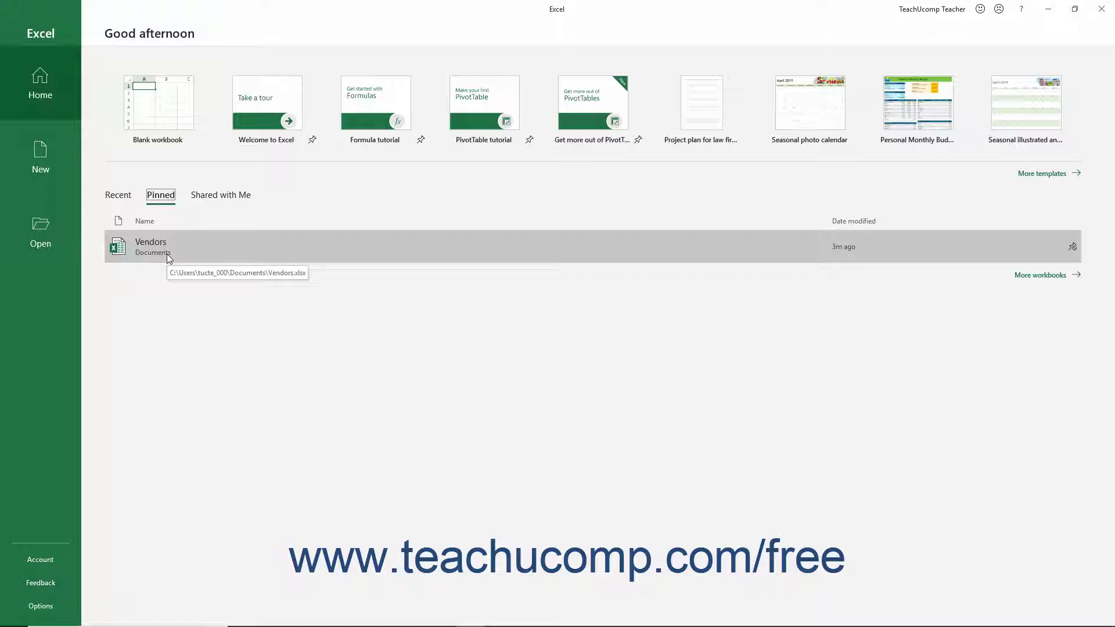
click(127, 199)
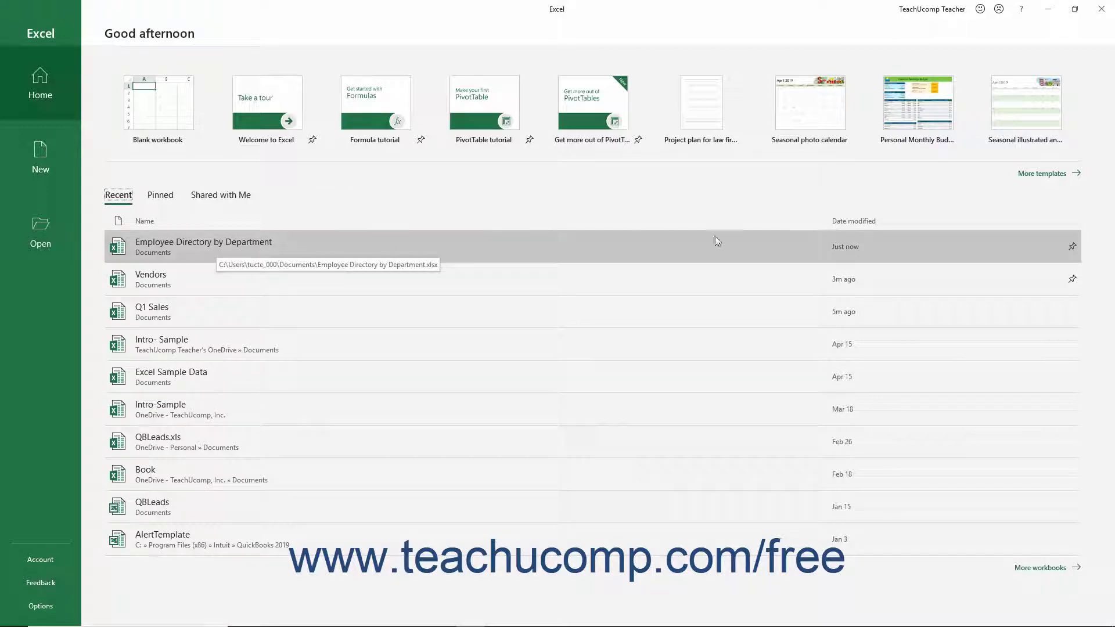
- Pin the Employee Directory by Department workbook to the list and show the pinned workbooks
right_click(267, 243)
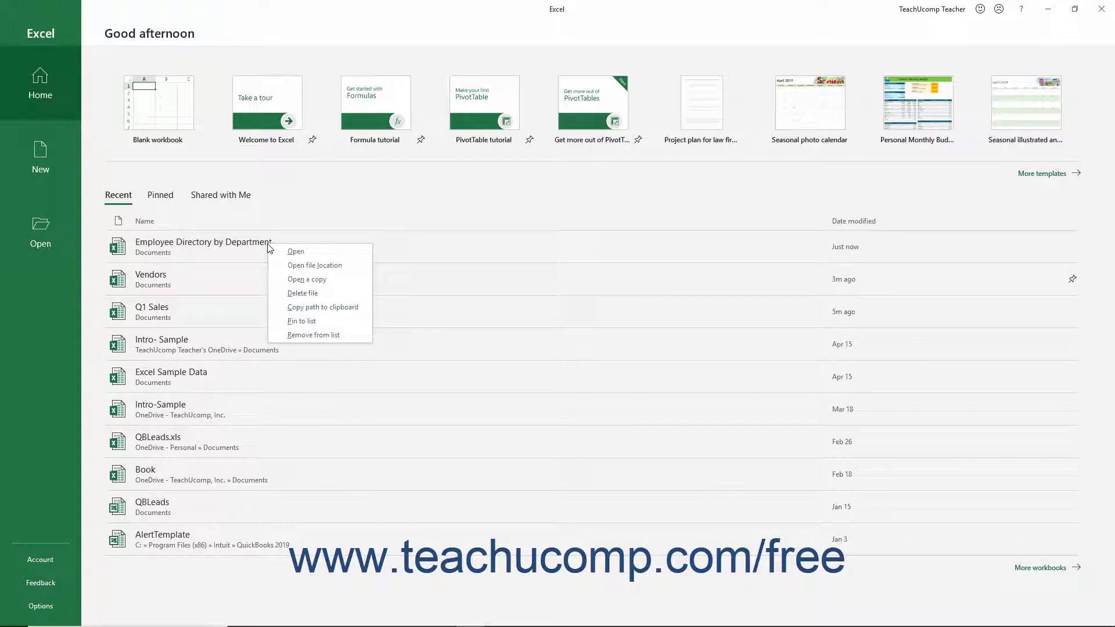
click(310, 321)
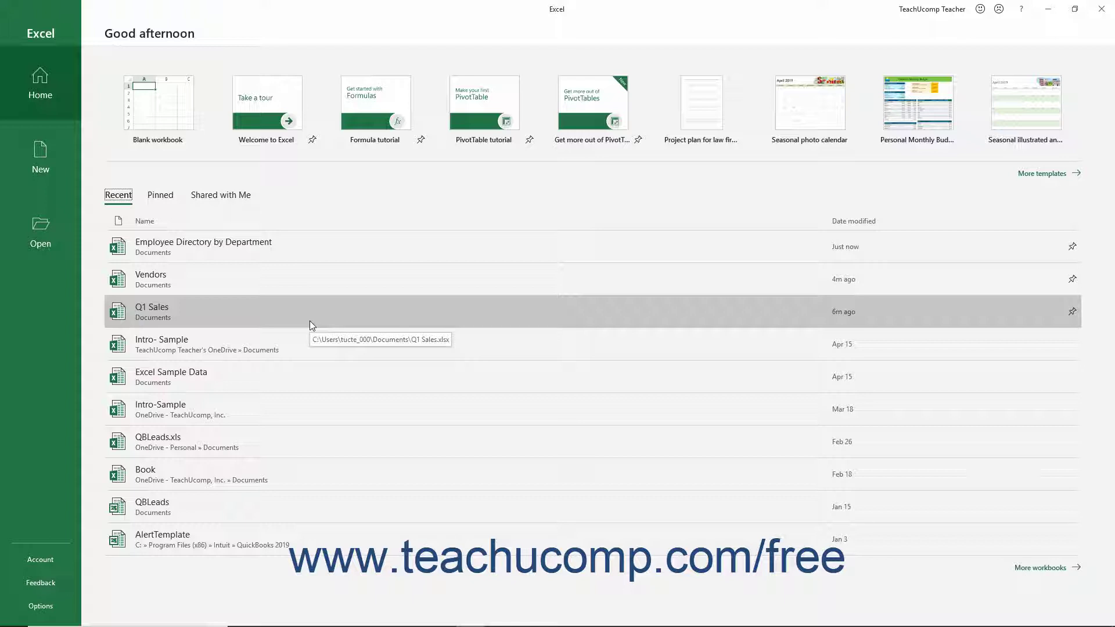
click(161, 196)
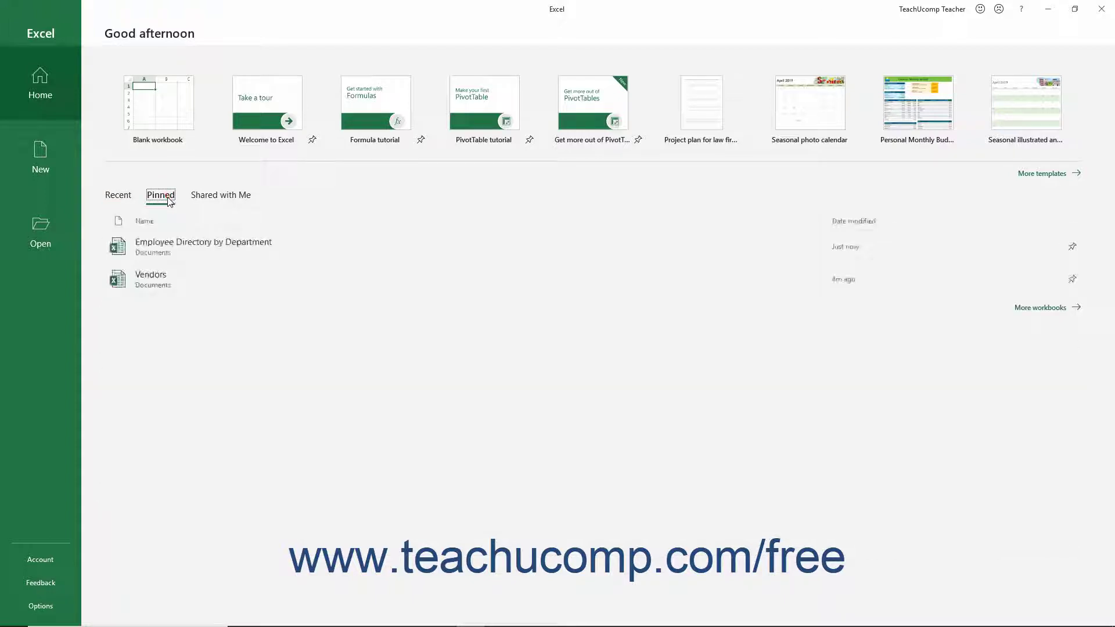
- Unpin the Vendors and Employee Directory by Department workbooks and return to the recent workbooks list
click(1073, 281)
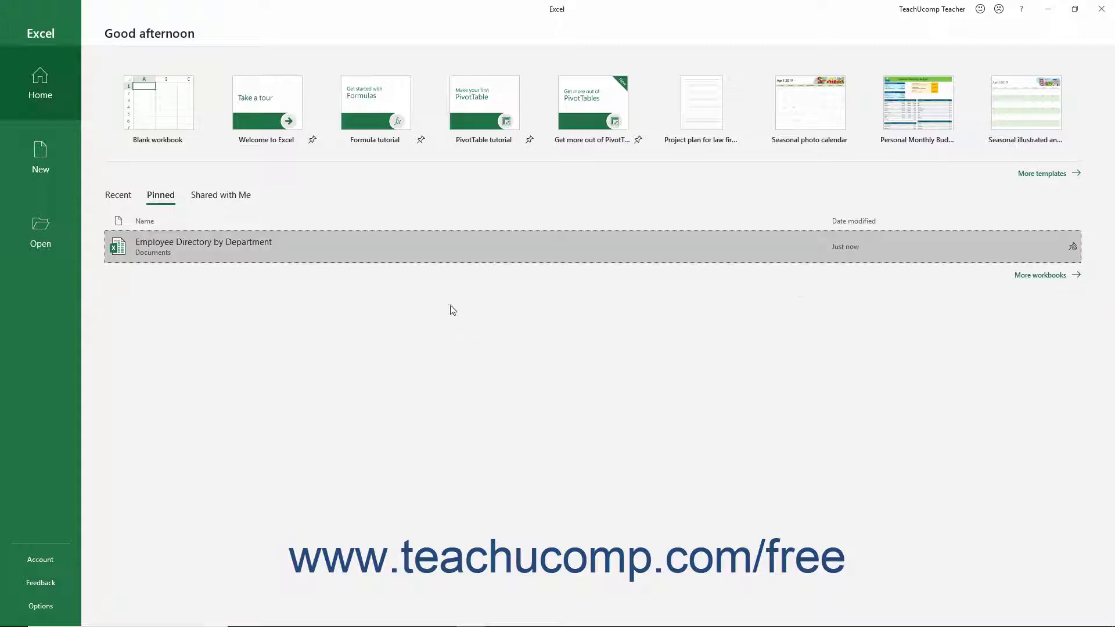
right_click(286, 253)
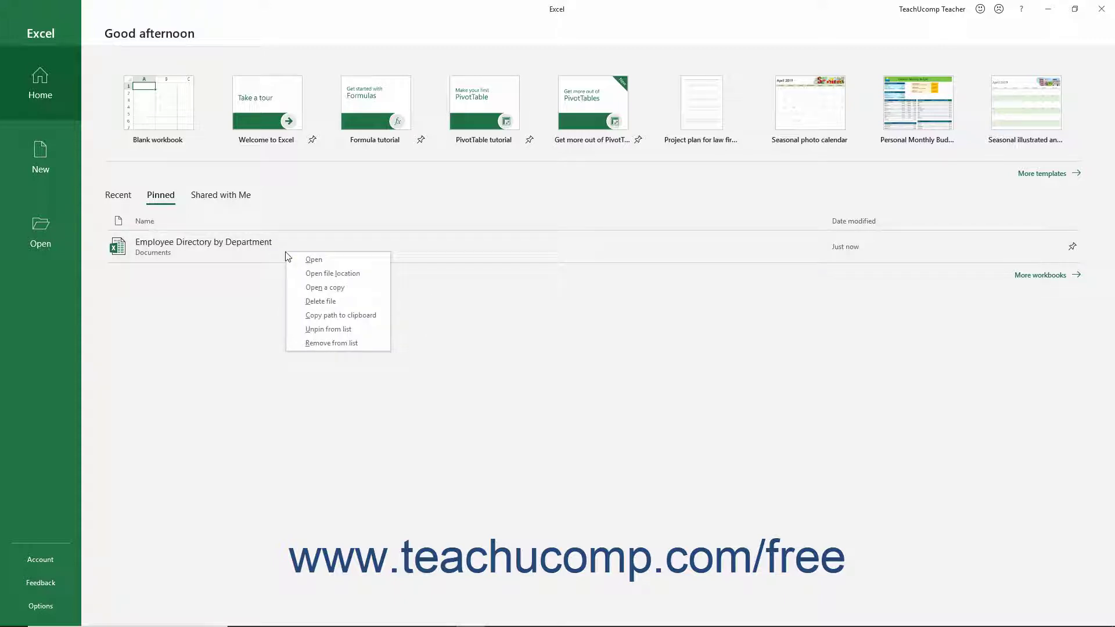
click(331, 329)
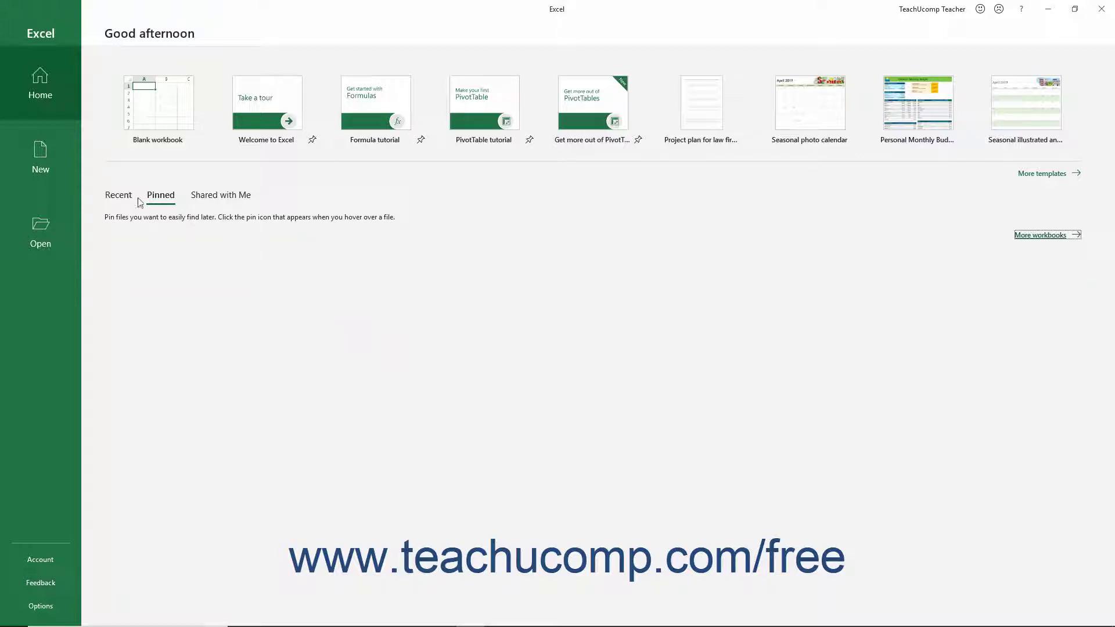
click(119, 195)
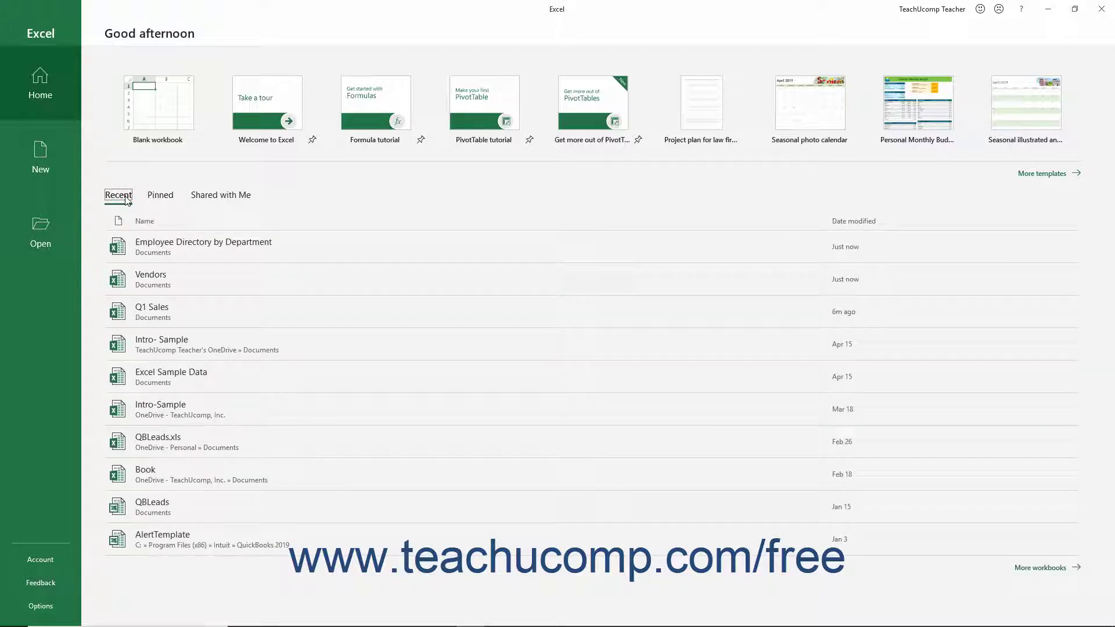
- Open the Vendors workbook from the full list of recent workbooks
click(162, 251)
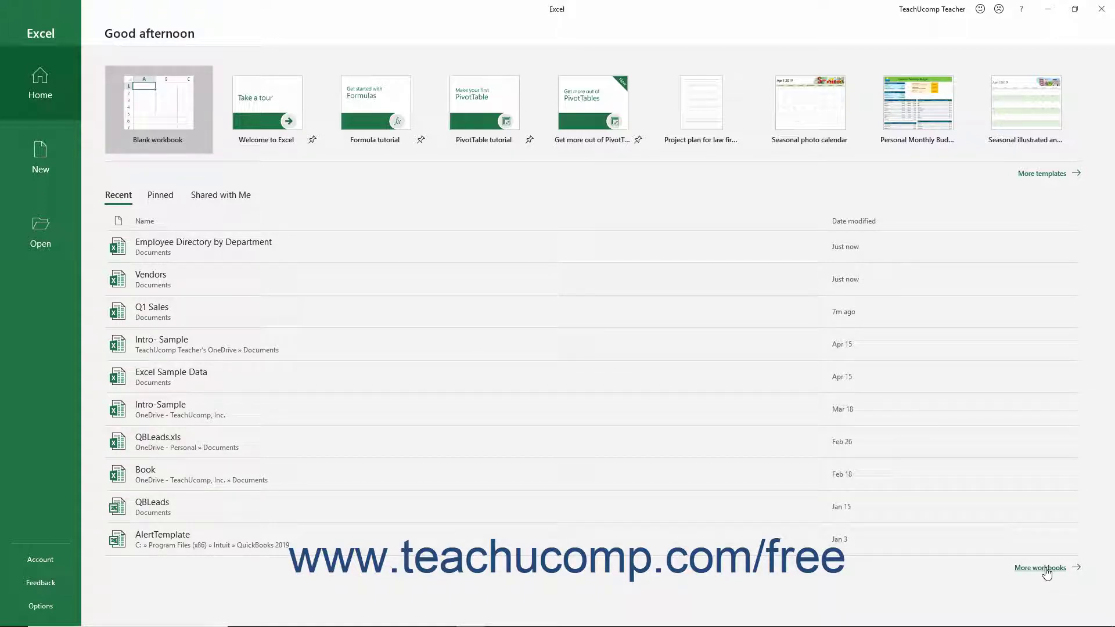
click(1045, 572)
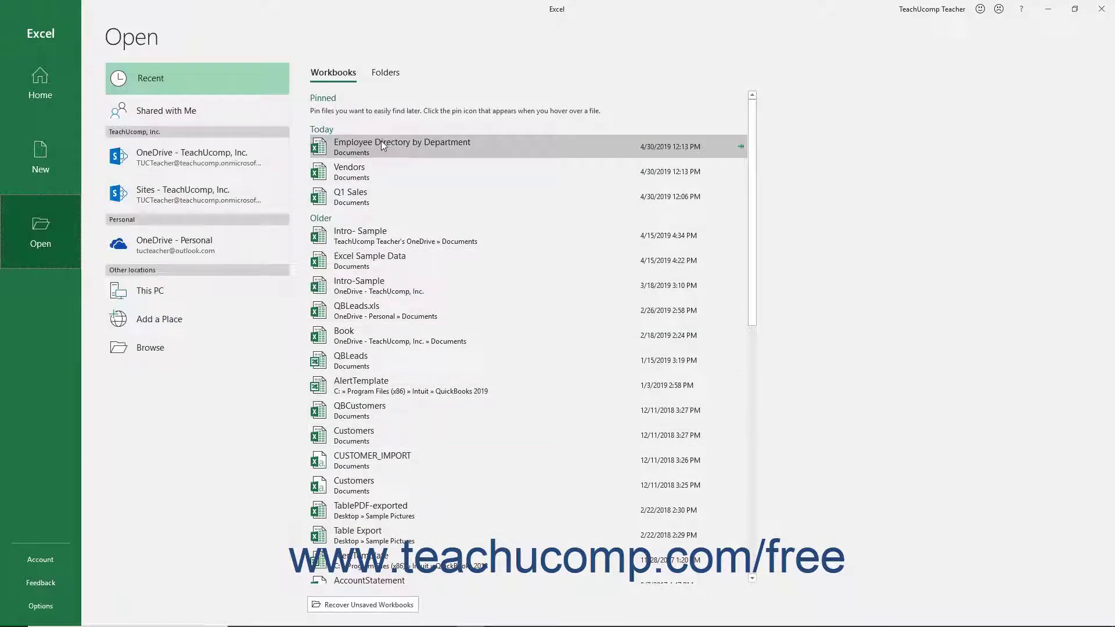
click(382, 171)
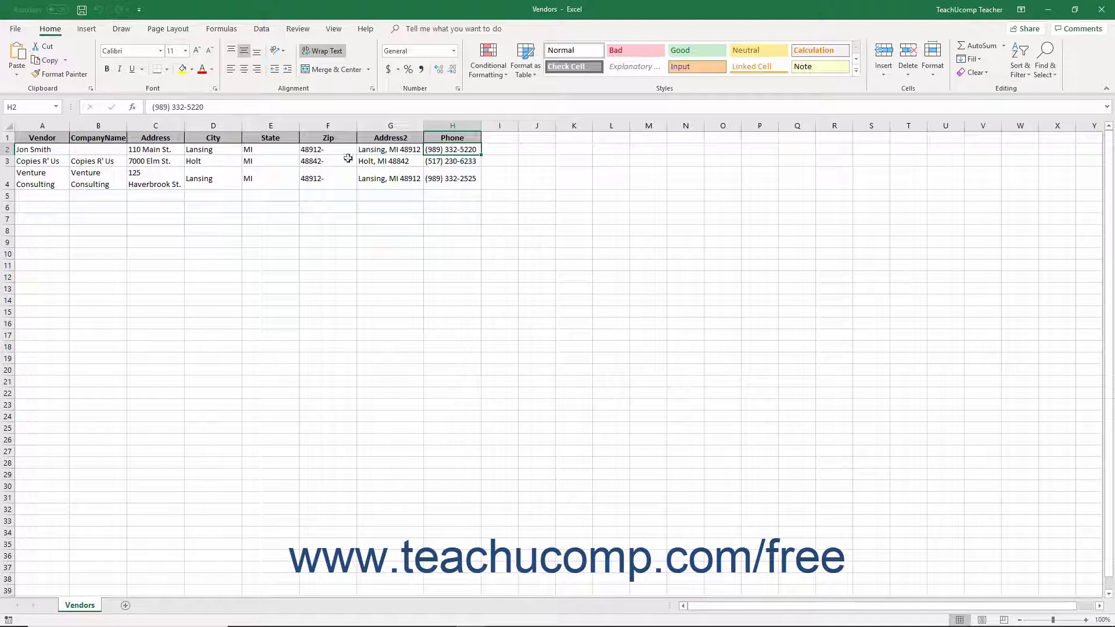
- Go back to the options for opening files and show the recently used folders
click(17, 29)
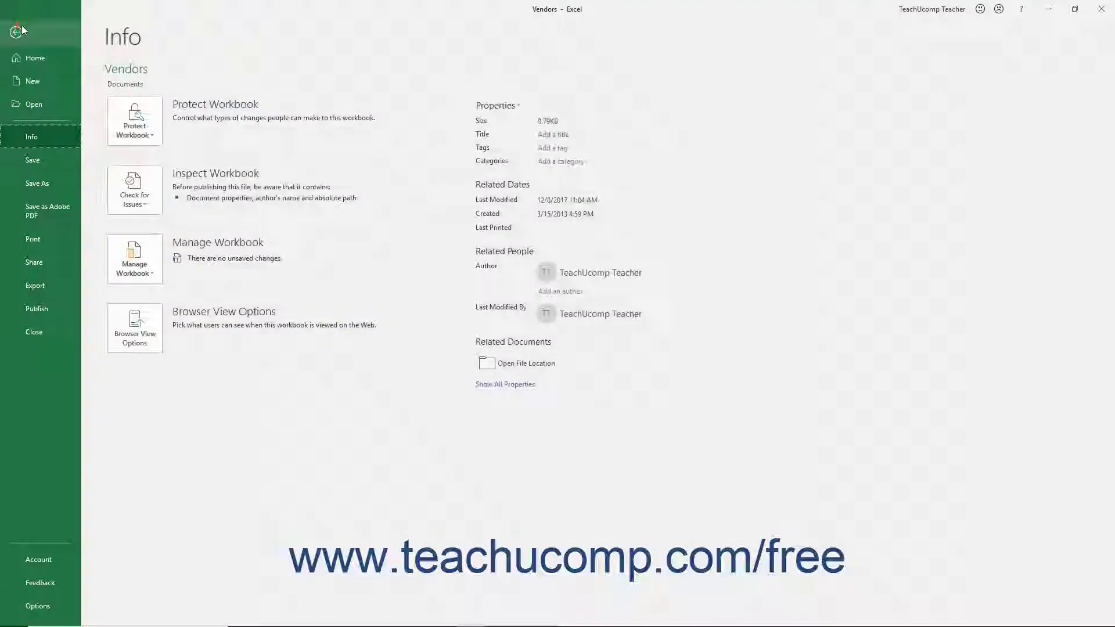
click(49, 107)
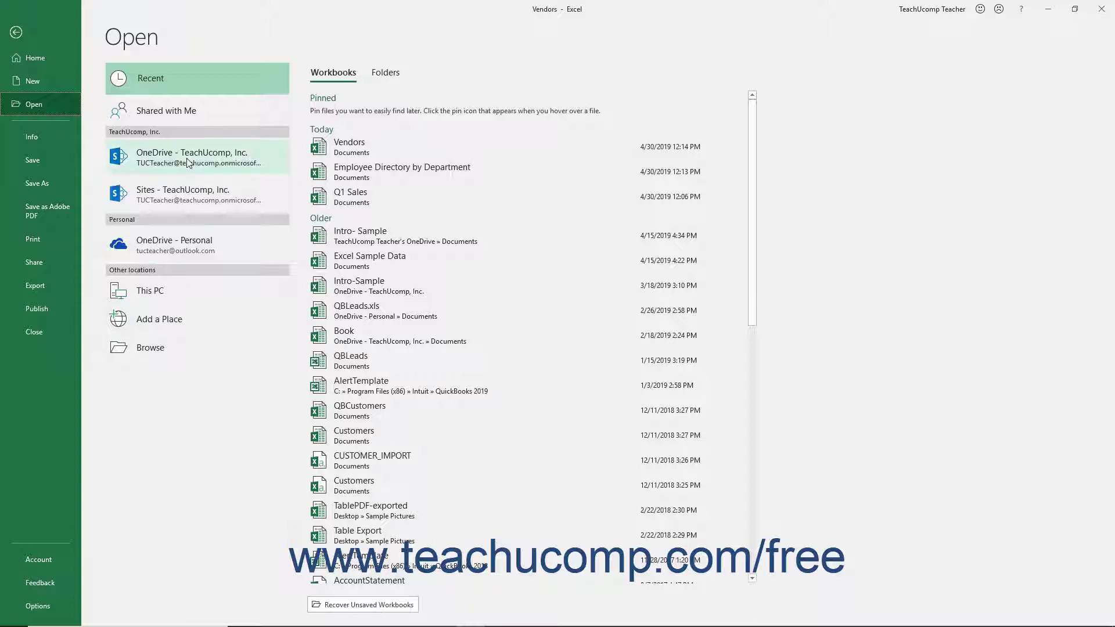
click(178, 85)
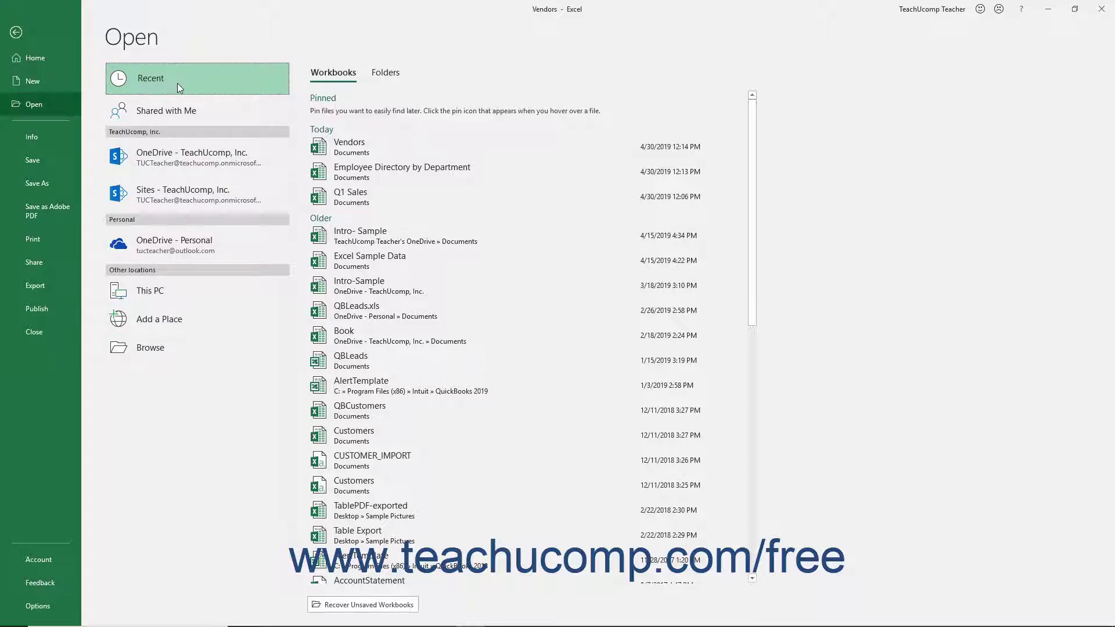
click(335, 77)
click(383, 75)
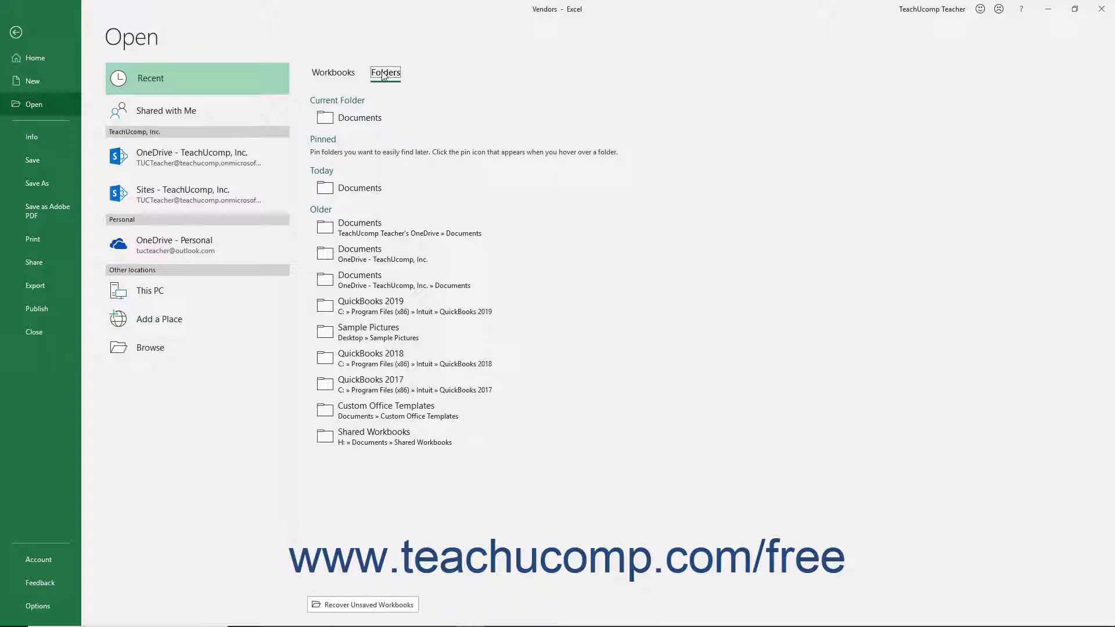
- Look at the actions available for a recent Documents folder and compare the recent folders and workbooks lists
right_click(361, 232)
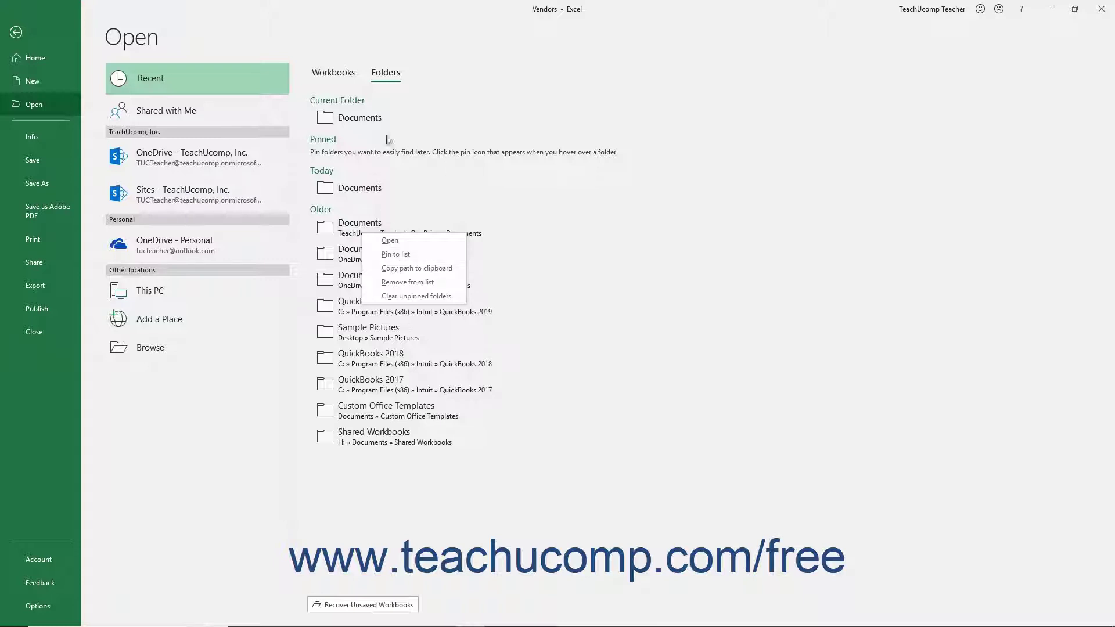
click(386, 75)
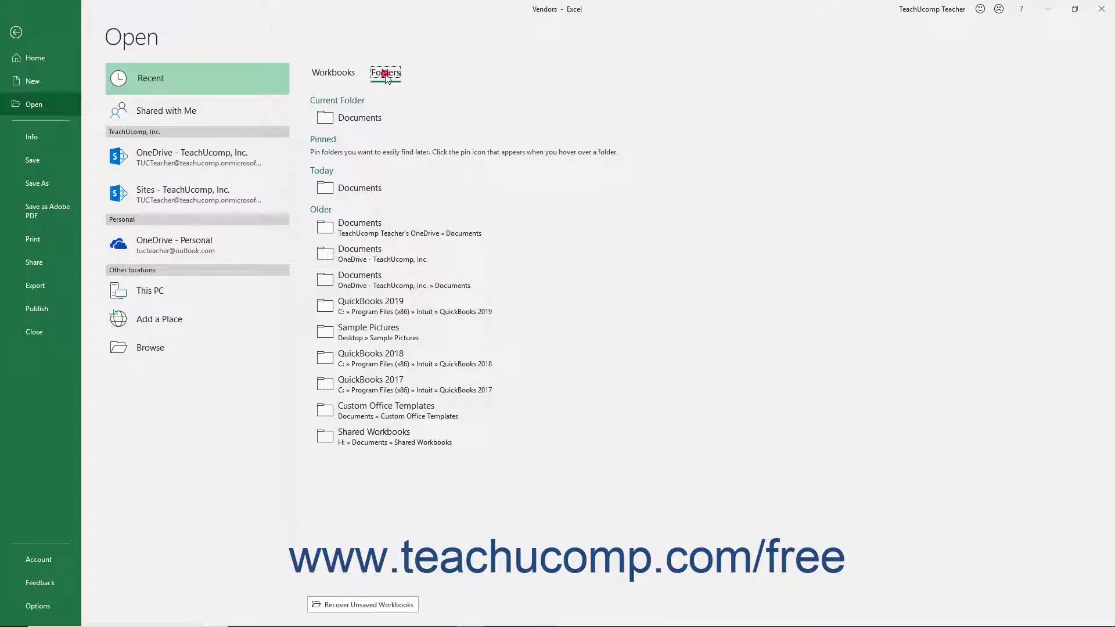
click(344, 76)
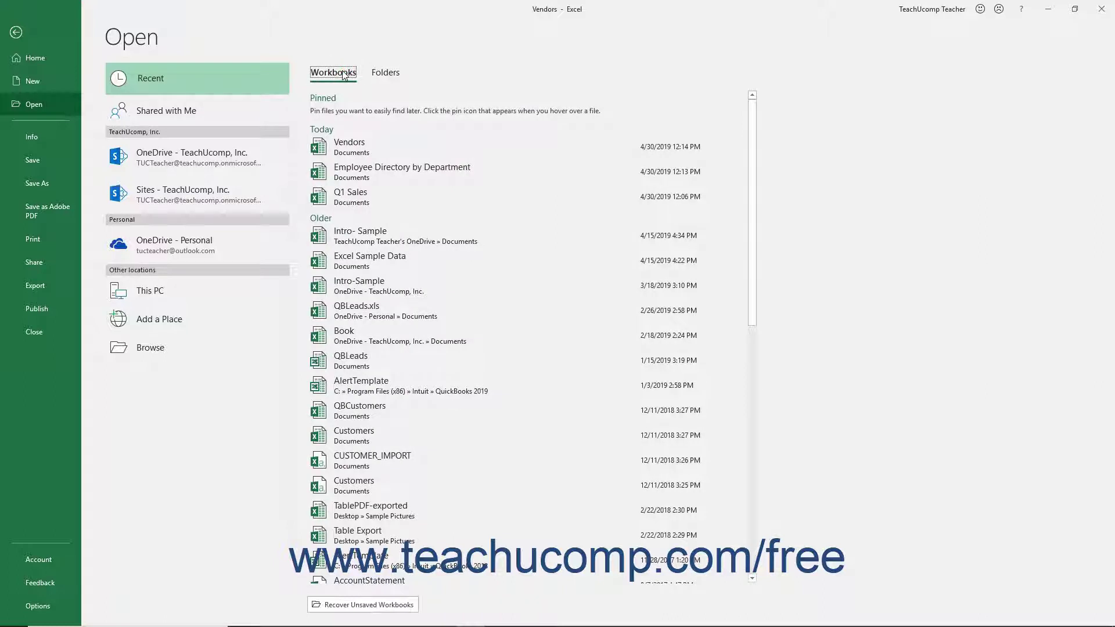
click(393, 74)
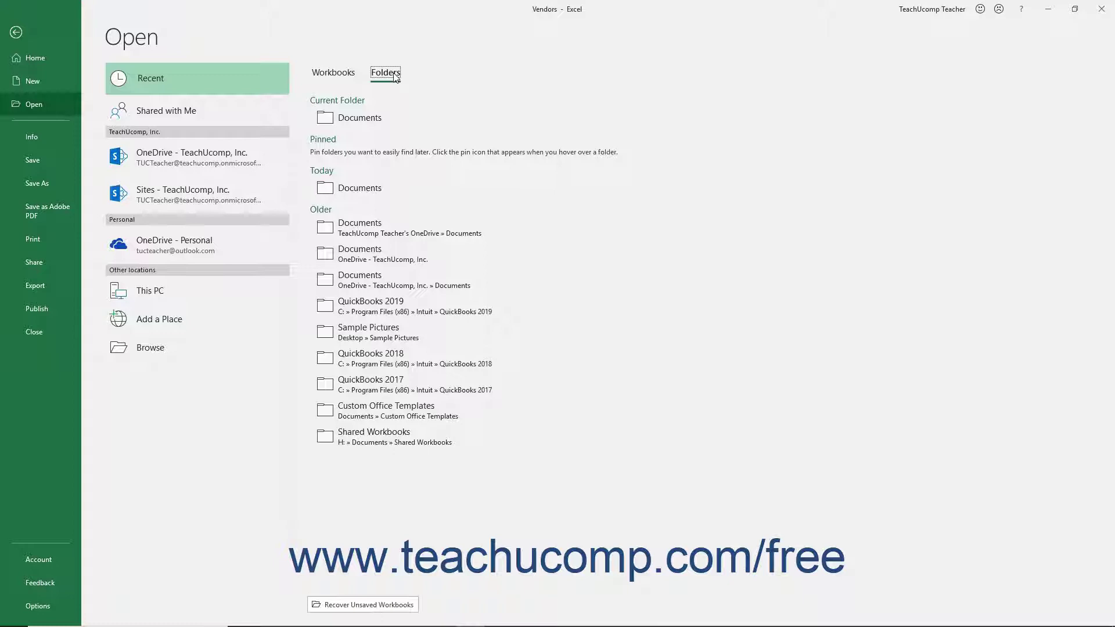
click(348, 75)
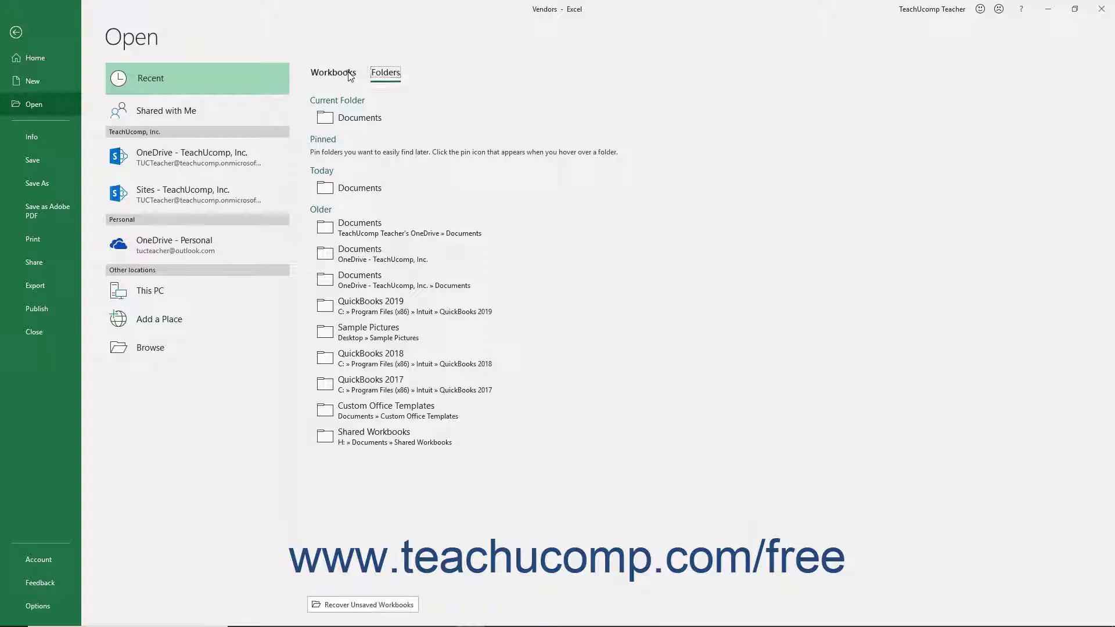
click(144, 82)
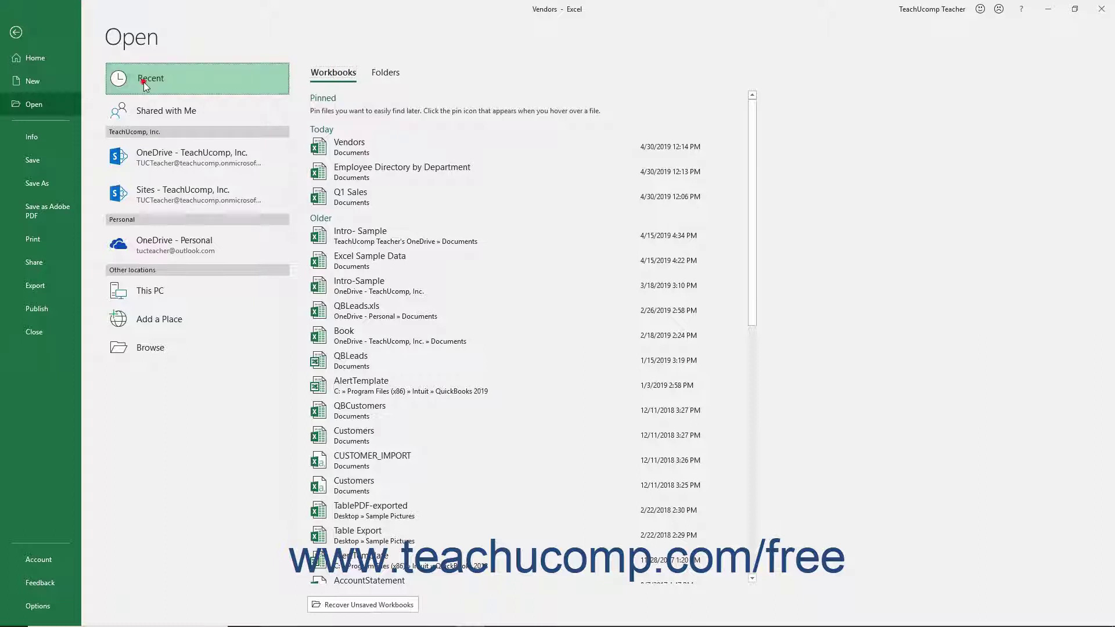
- Browse the shared files, this PC's documents and the first IT Department site under Sites - TeachUcomp, Inc
click(162, 110)
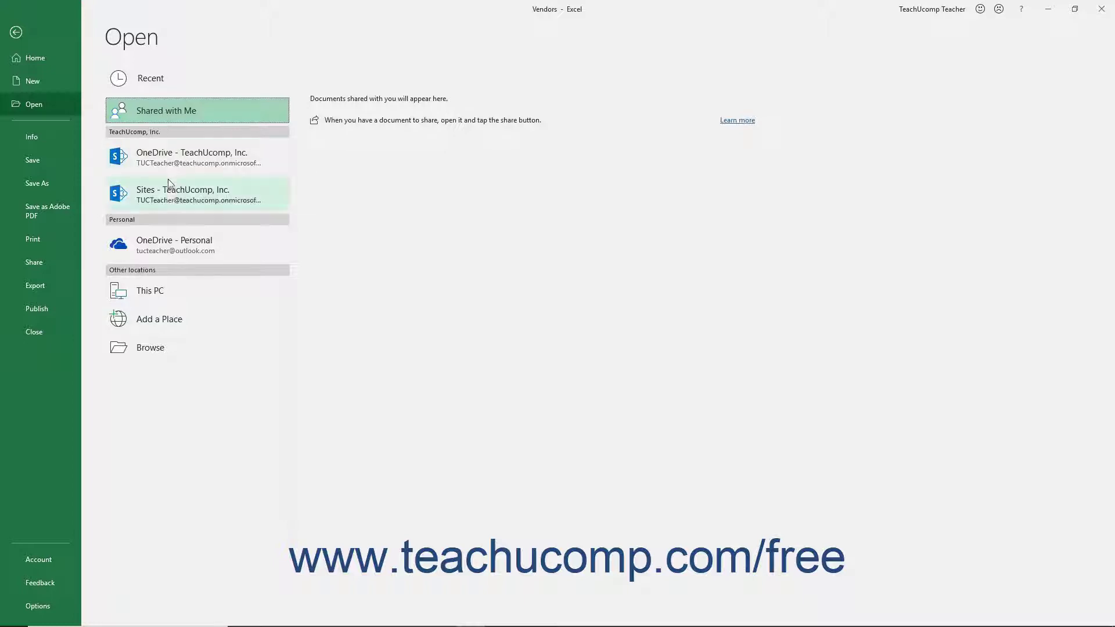
click(172, 299)
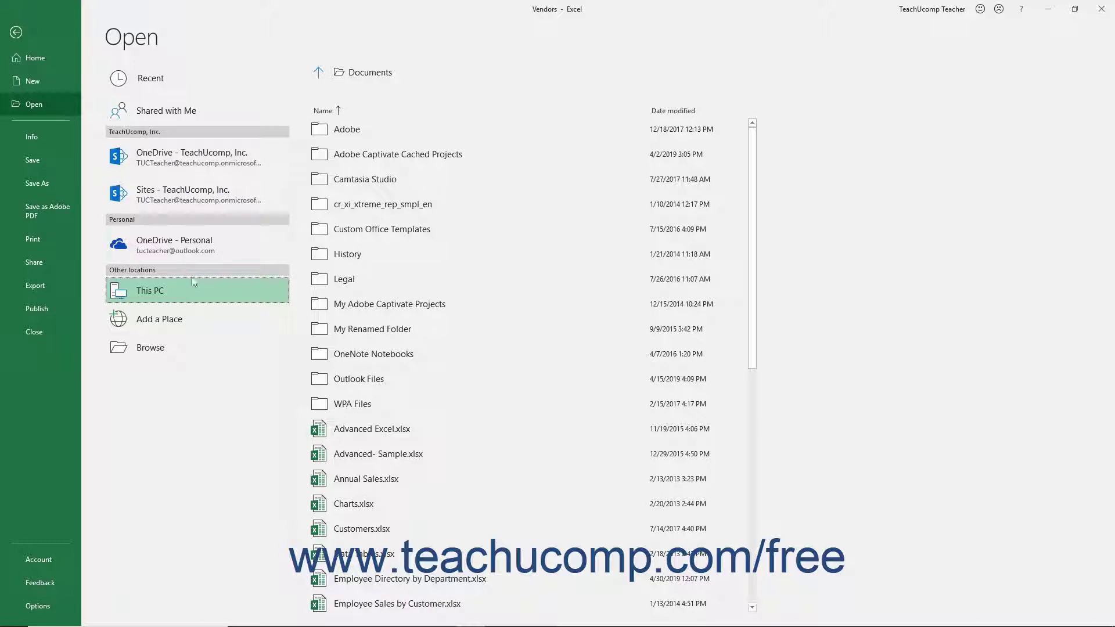
click(211, 196)
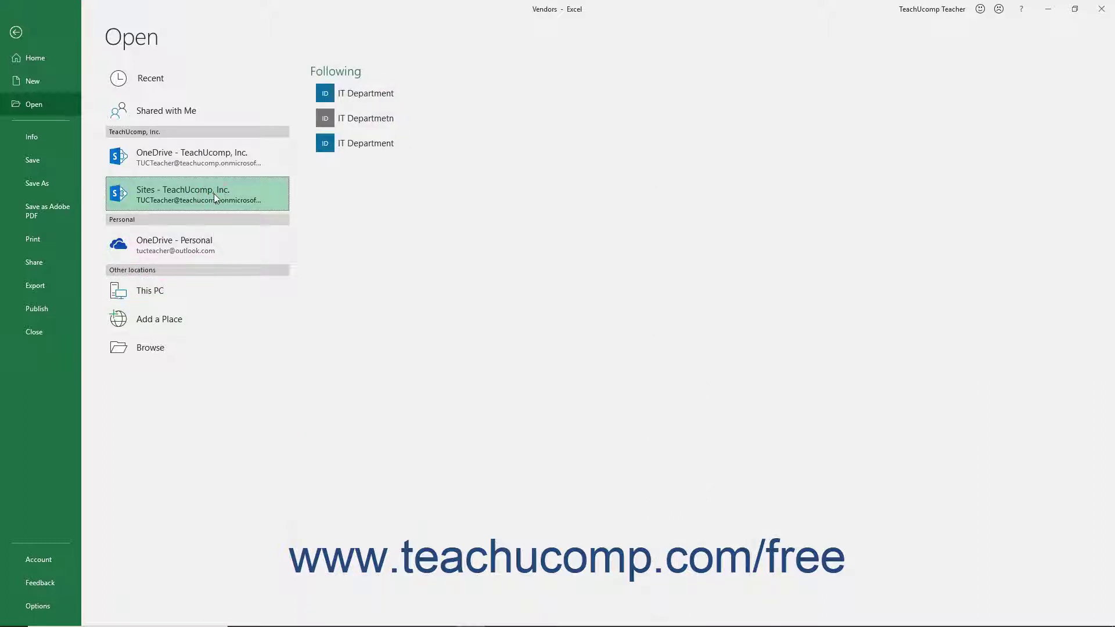
click(393, 96)
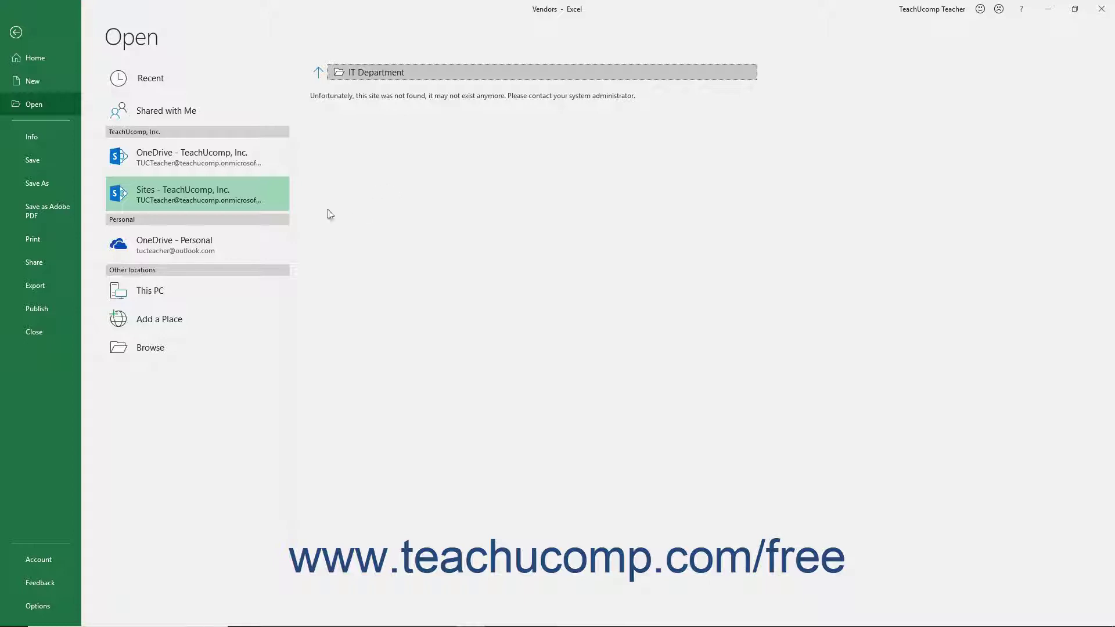
- Start adding an Office 365 SharePoint location and dismiss the service sign-in dialog
click(204, 322)
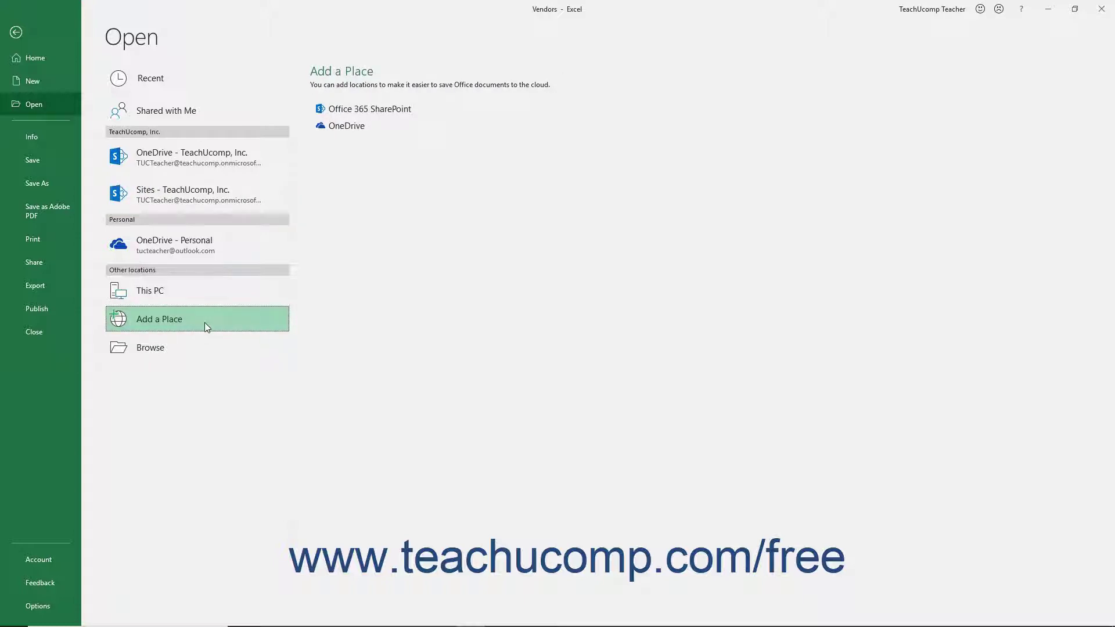
click(354, 111)
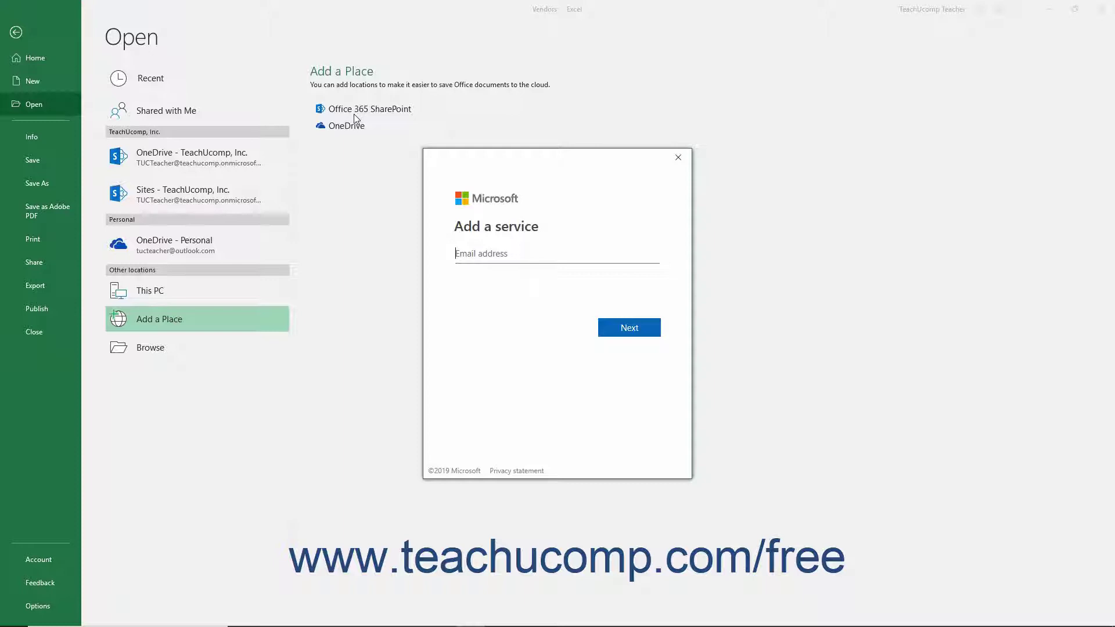
click(677, 160)
- Look inside the Adobe folder among this PC's documents and return to the Documents folder
click(259, 290)
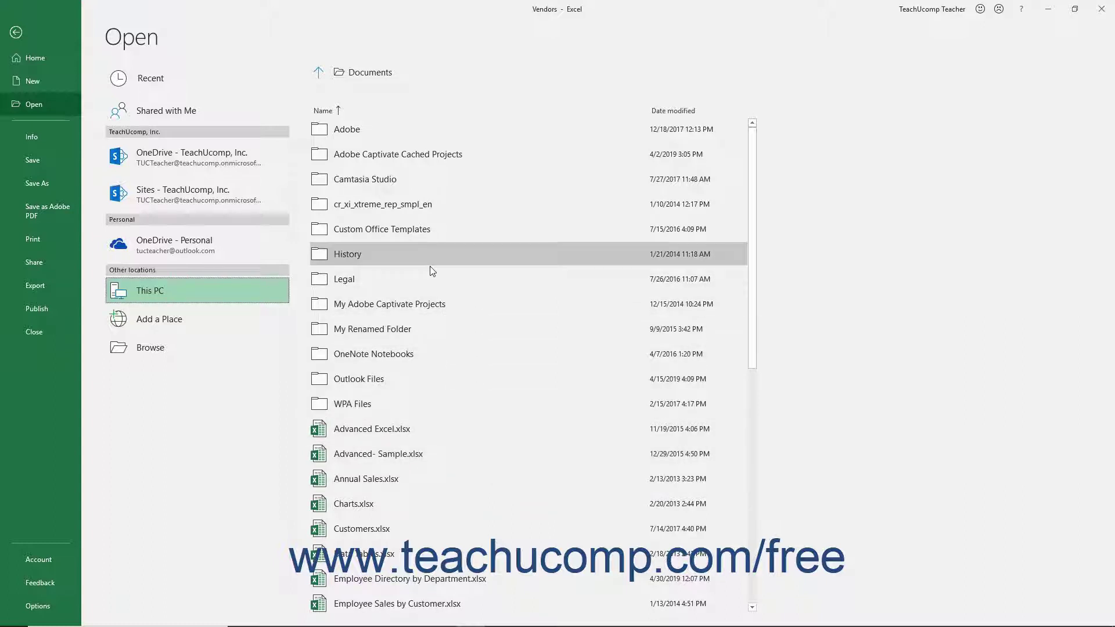
click(355, 130)
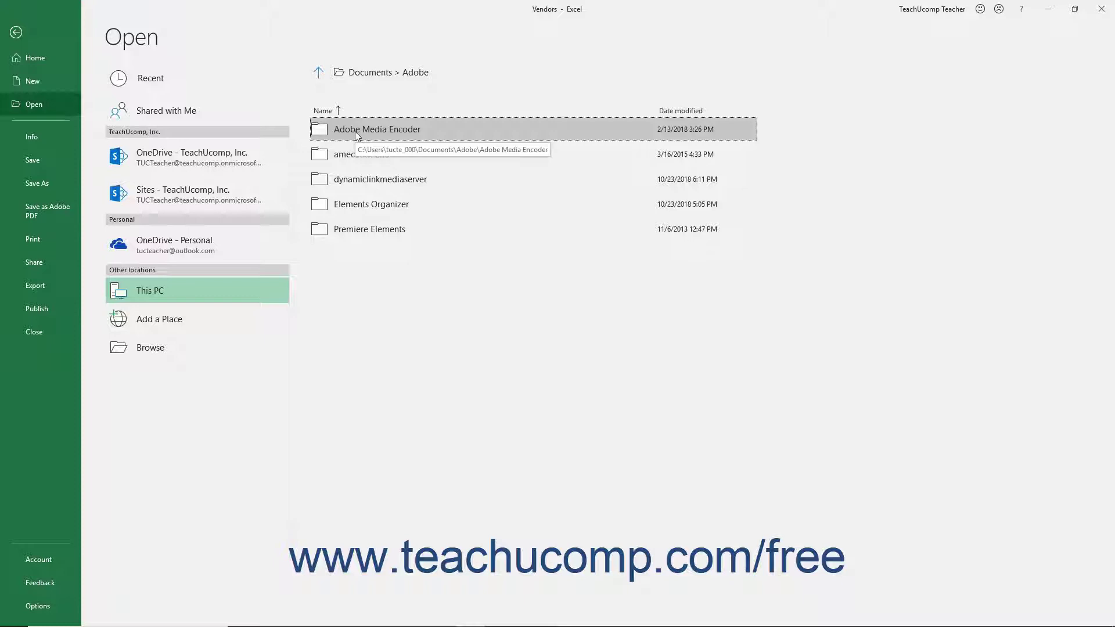
click(318, 72)
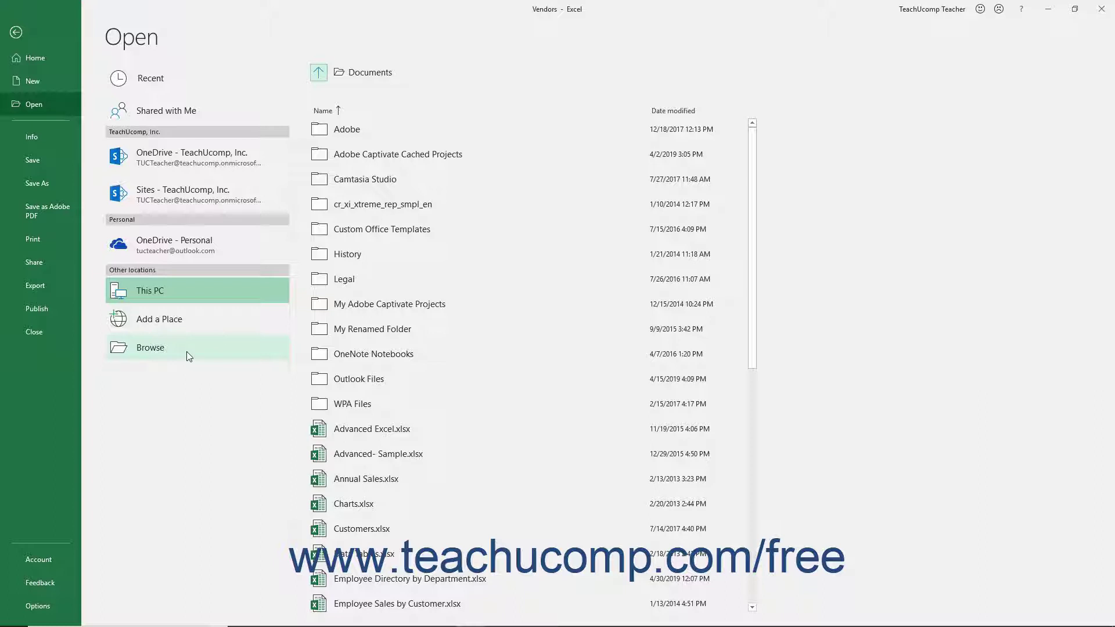
- Bring up the Open dialog and display the Excel workbooks in this PC's Documents folder
click(381, 80)
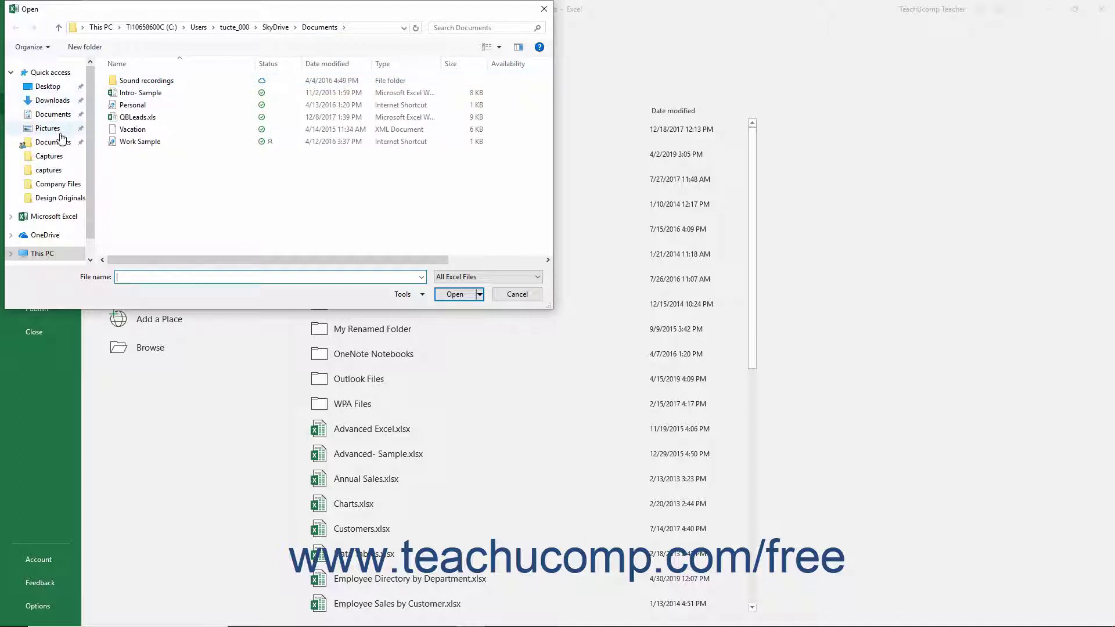
click(52, 115)
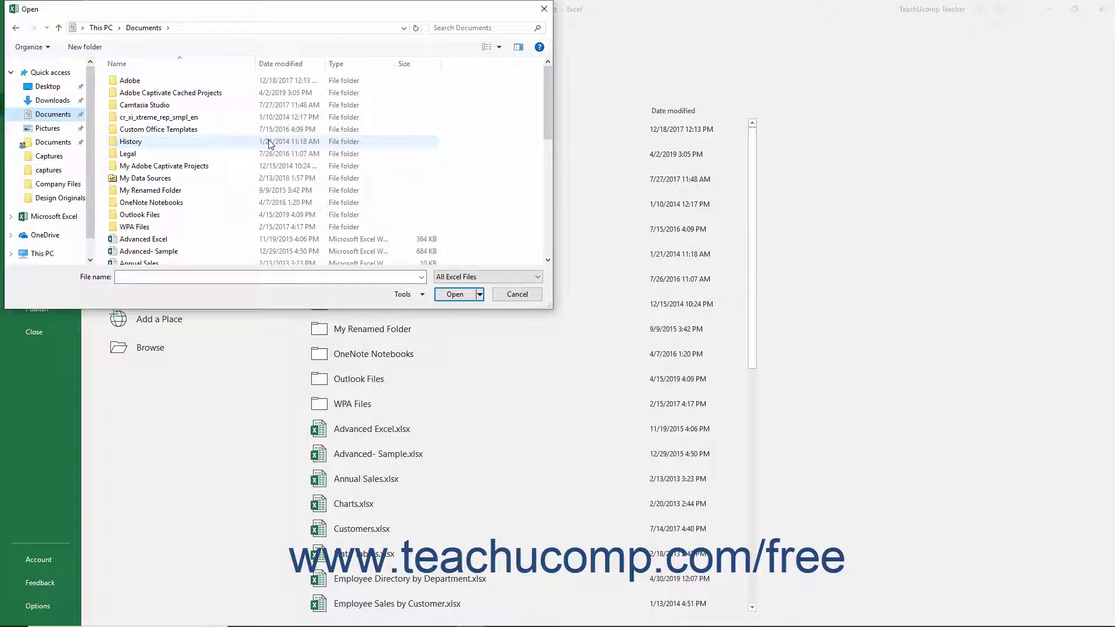
scroll(269, 144, down, 6)
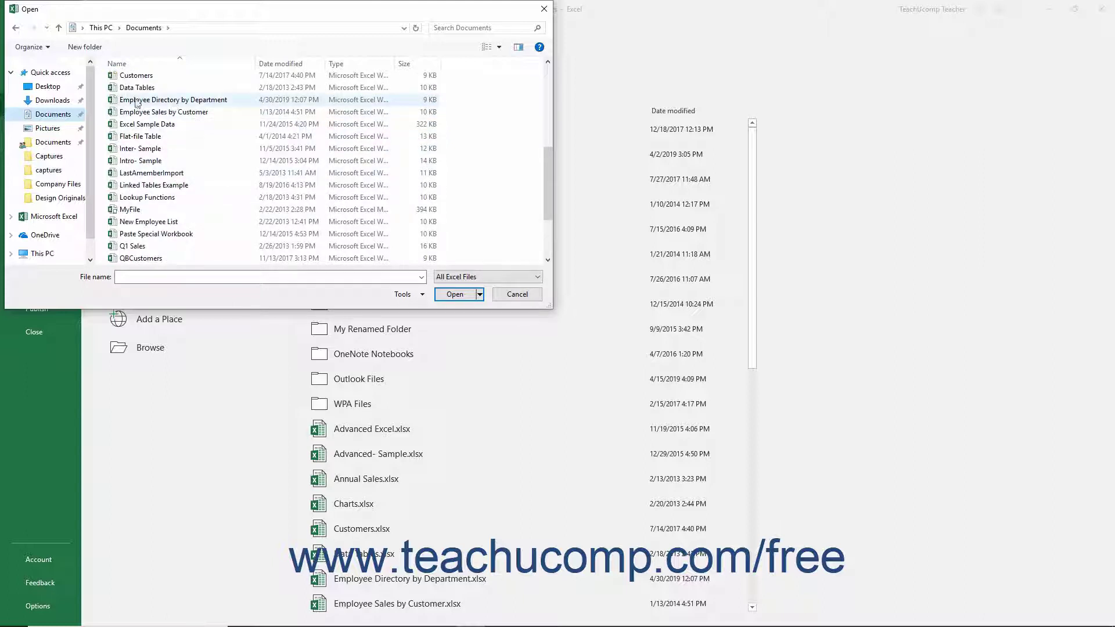
- Select the nonadjacent Data Tables, Customers and Q1 Sales workbooks together
click(114, 89)
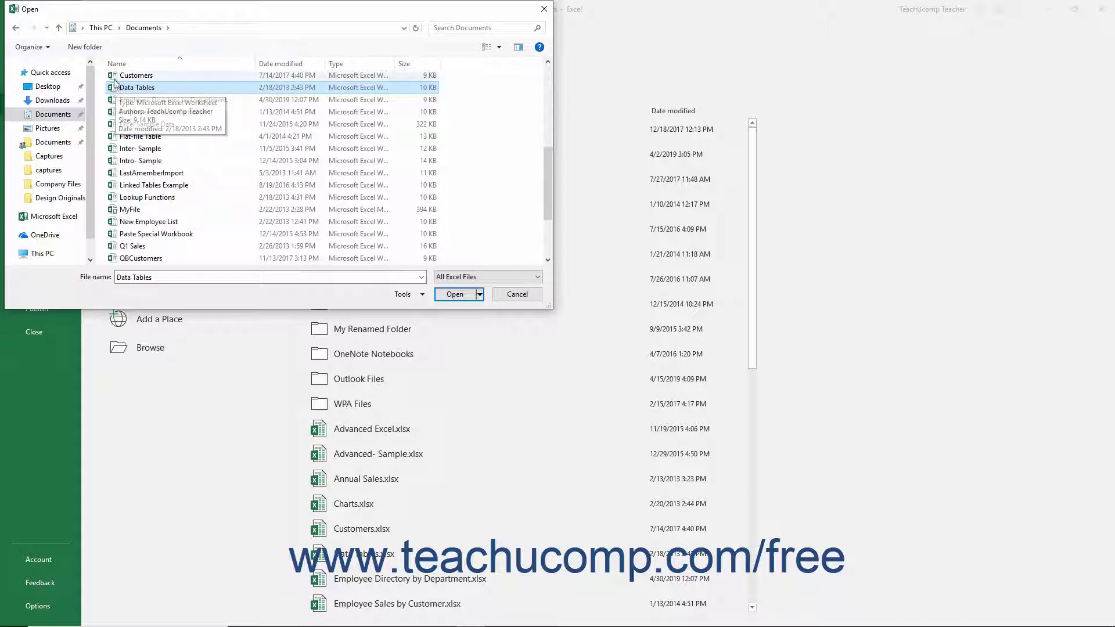
ctrl+click(116, 75)
ctrl+click(145, 245)
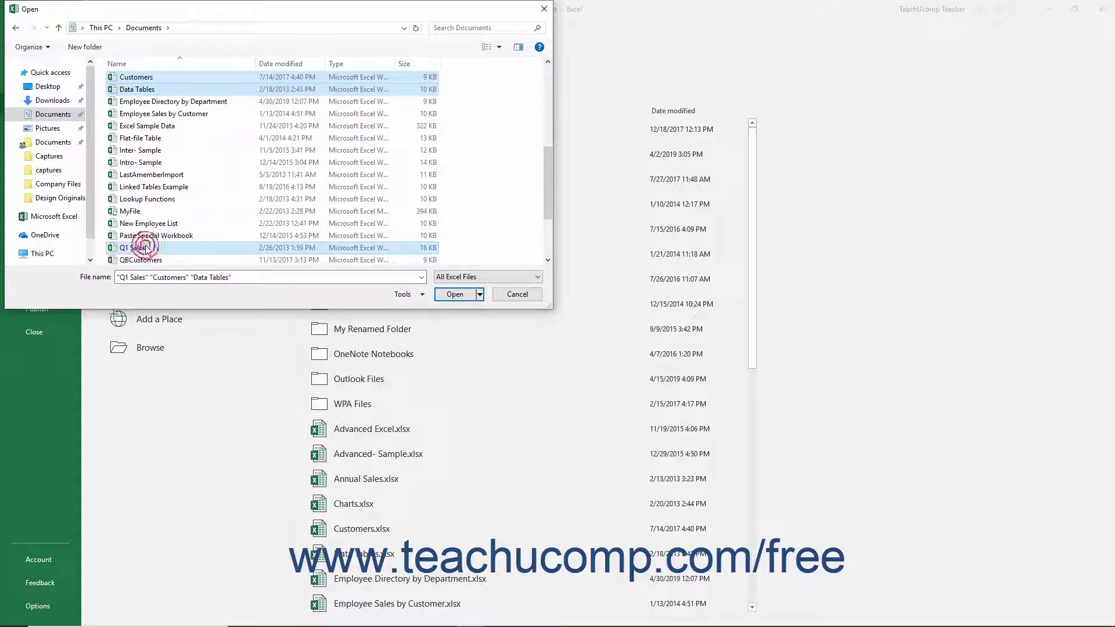
- Select the adjacent workbooks from Employee Sales by Customer through Flat-file Table and open them all
click(166, 115)
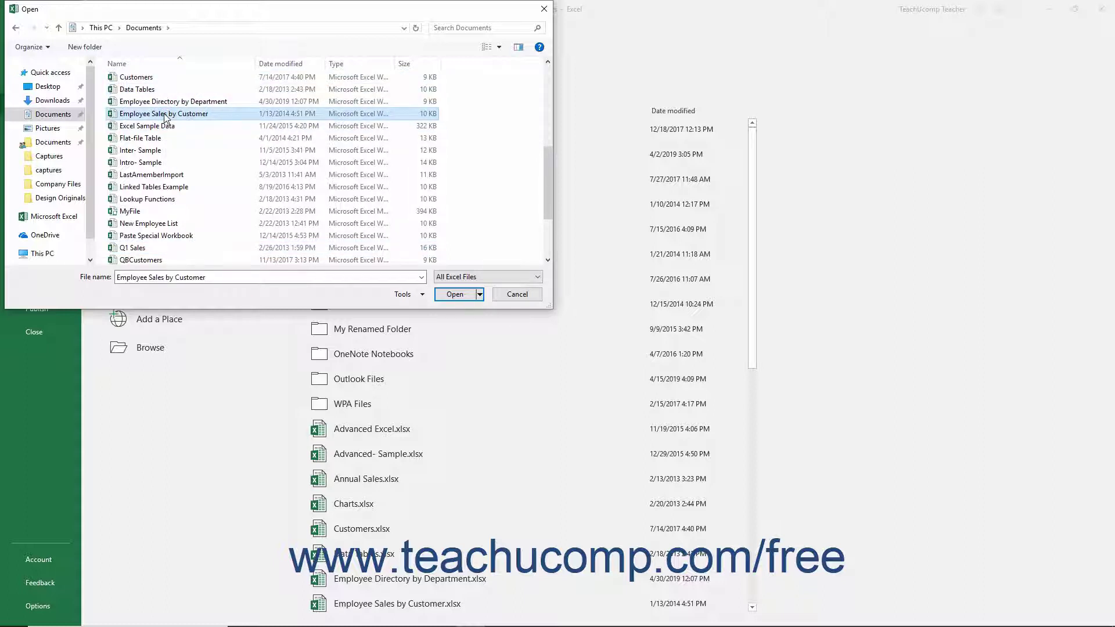
shift+click(165, 138)
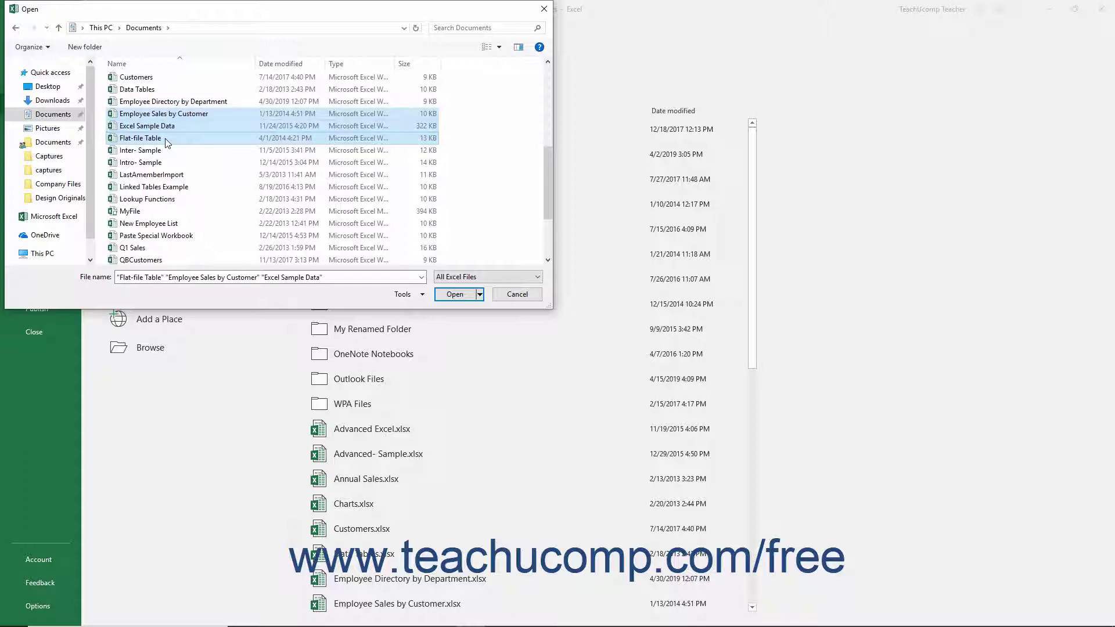
click(445, 294)
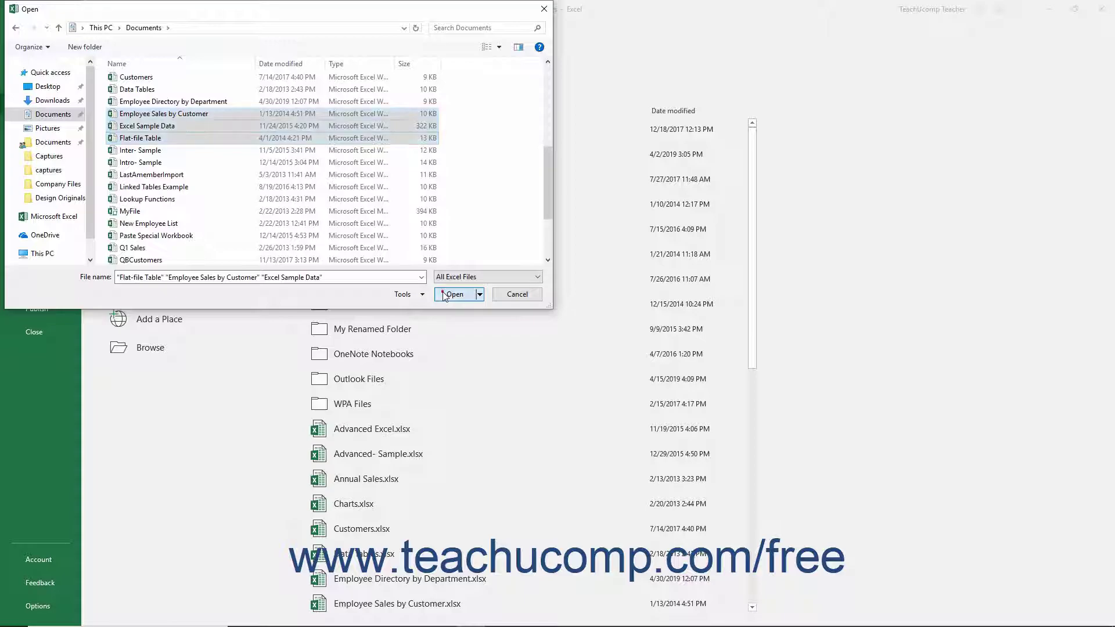